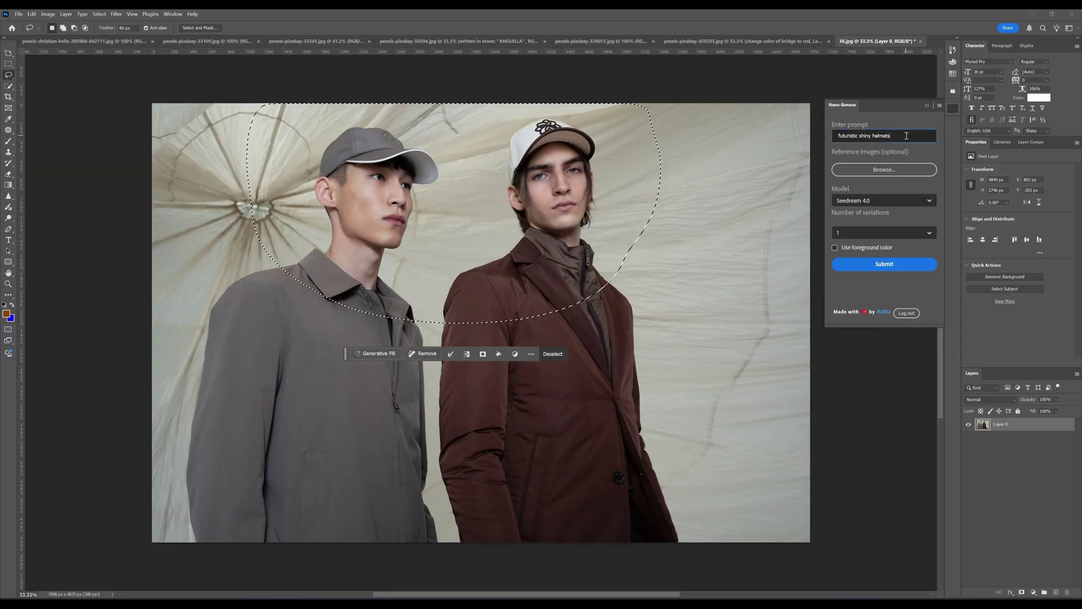
- Generate chrome helmets on both men and zoom in on the left man's face
key("Return")
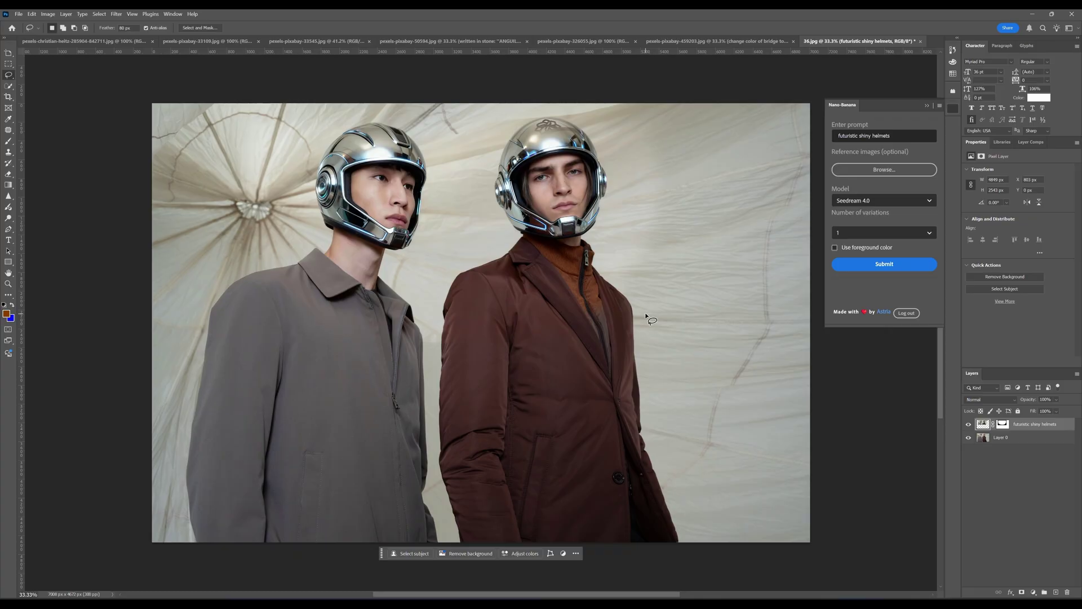
key("z")
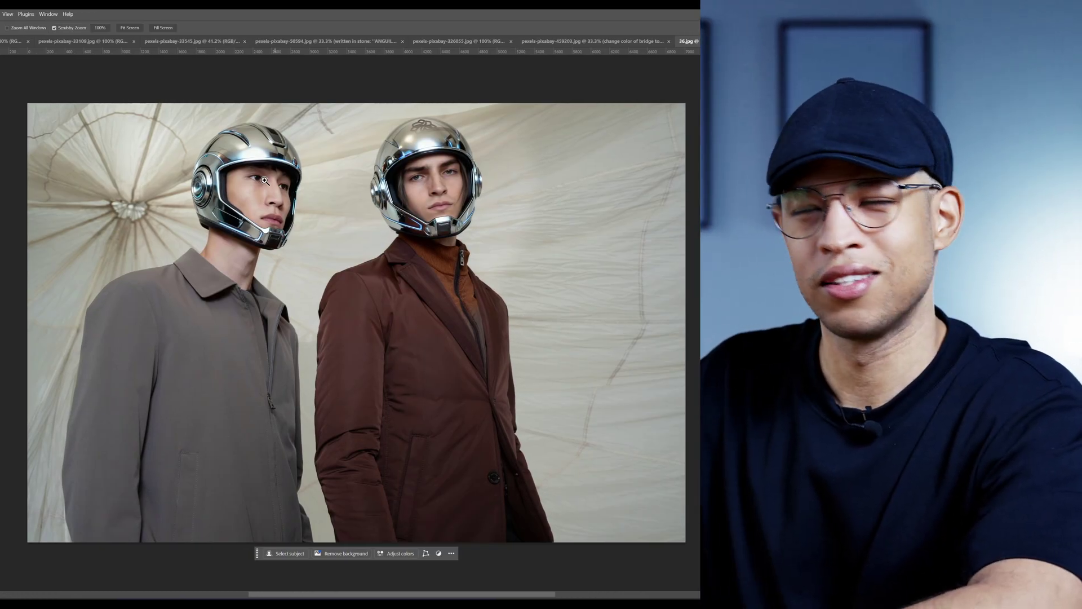
left_click_drag(265, 180, 290, 210)
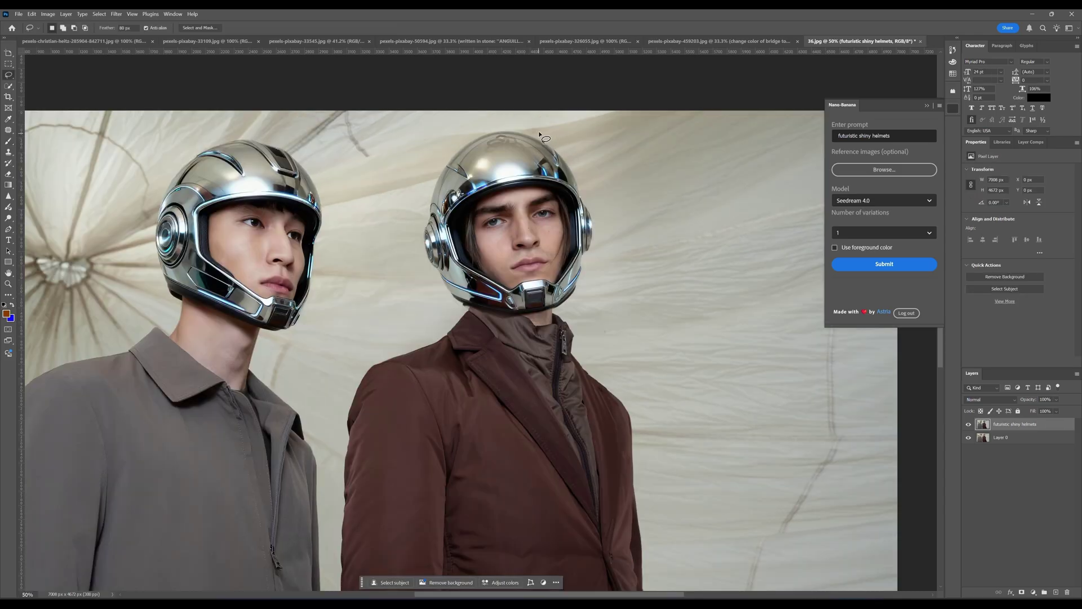
- Lasso-select the top of the right man's helmet and zoom in on the helmeted men
mouse_move(539, 133)
left_mouse_down()
mouse_move(504, 121)
mouse_move(462, 137)
left_mouse_up()
left_click_drag(558, 145, 573, 142)
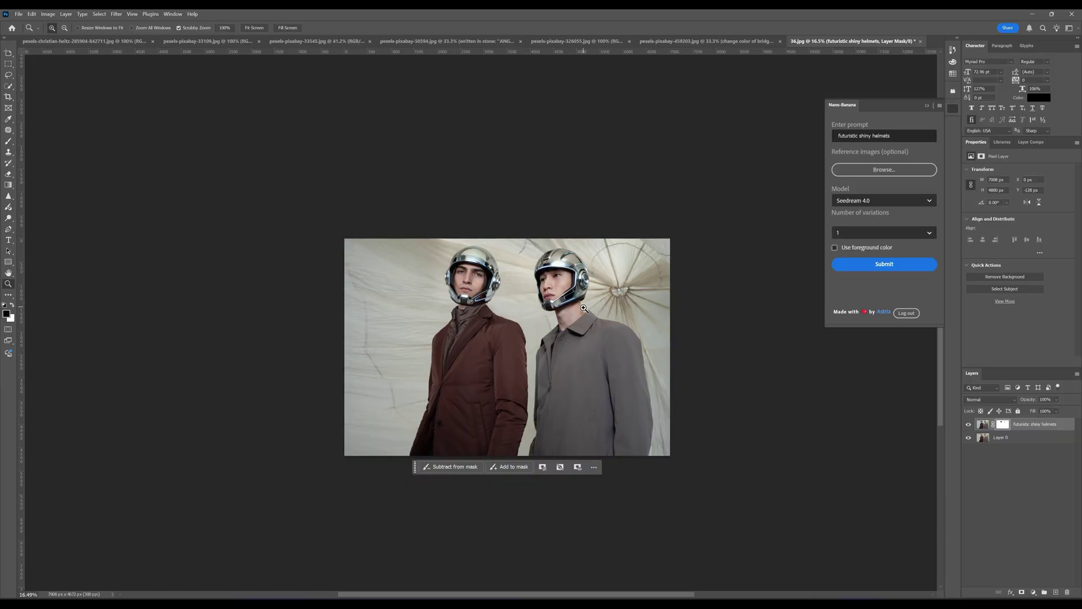
left_click_drag(584, 308, 602, 321)
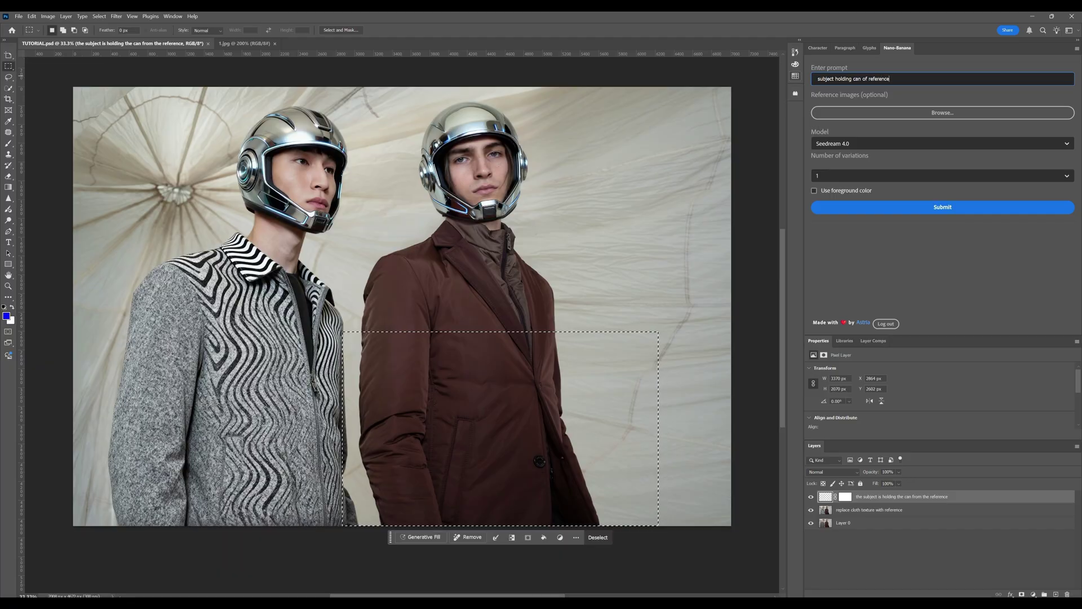
- Load 1.jpg as the reference image for the DRINK WATER can and zoom to inspect the result
left_click(996, 114)
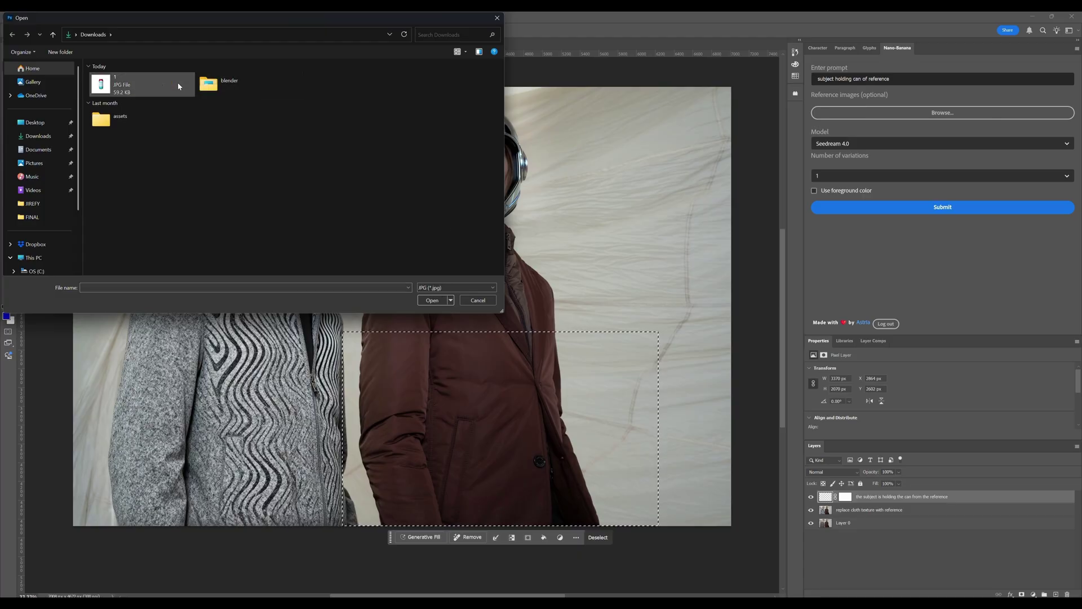
double_click(103, 87)
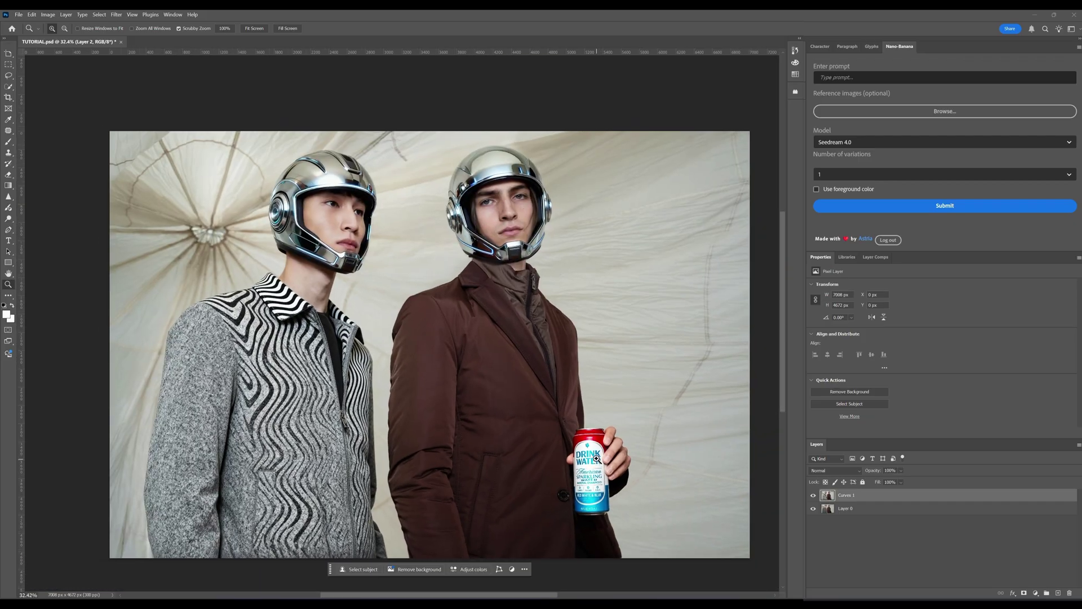
scroll(445, 330, "up", 5)
scroll(363, 278, "down", 5)
scroll(509, 217, "up", 6)
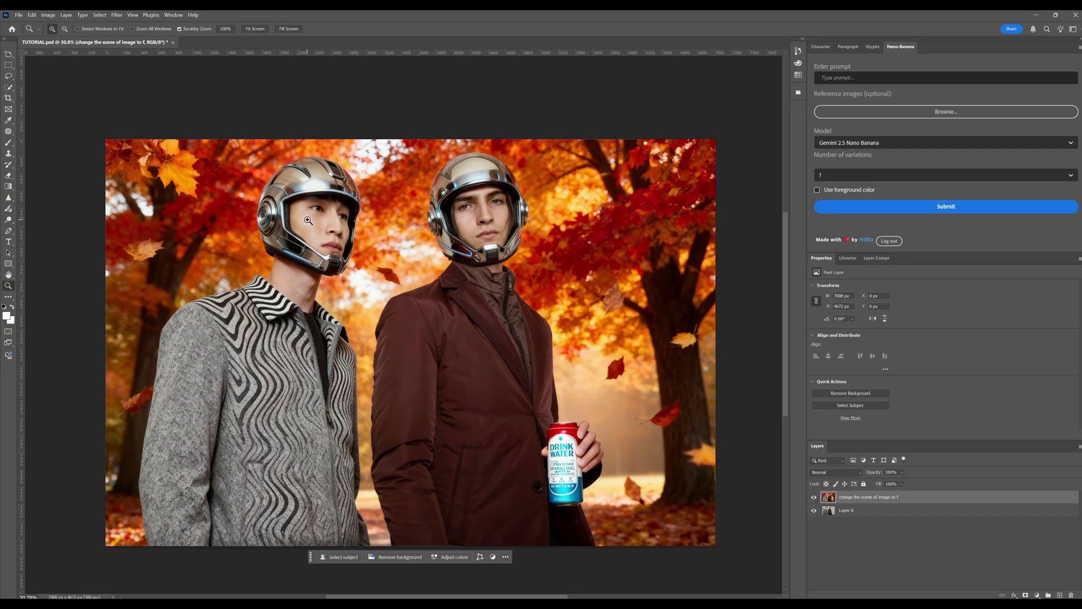
- Zoom the view to check the generated forest scene behind the men
scroll(310, 226, "up", 7)
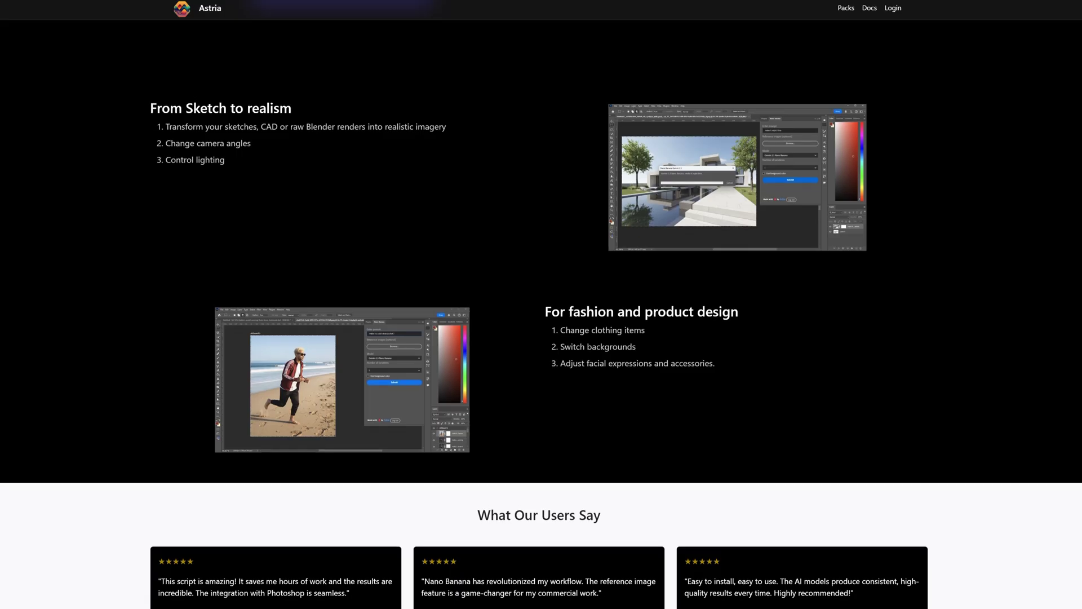
- Return to the top of the Astria page and choose Get Nano Banana Plugin - $9
scroll(541, 305, "up", 3)
scroll(652, 133, "up", 8)
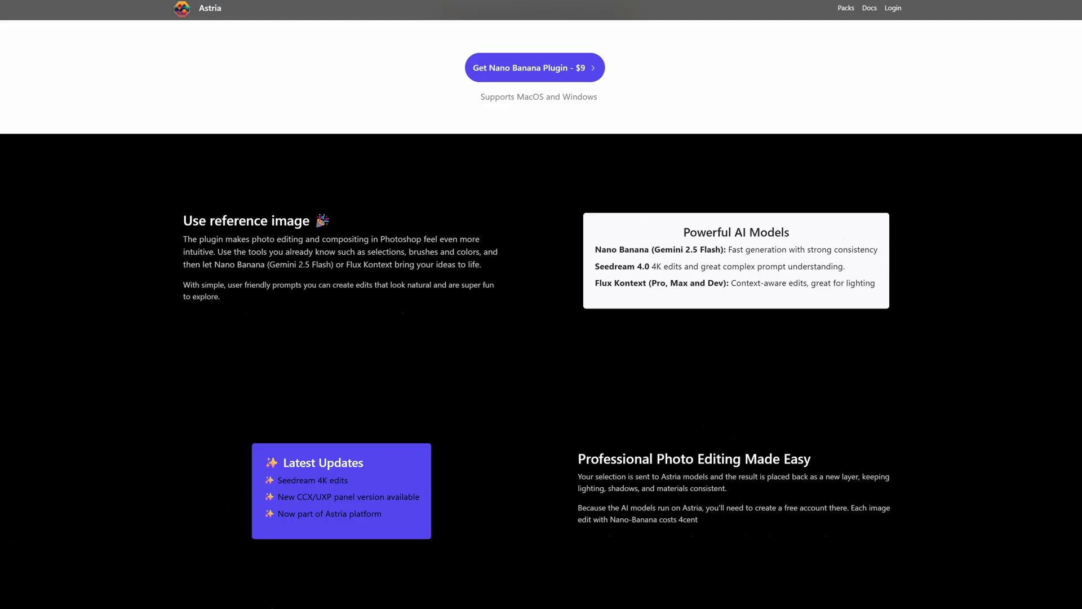
left_click(570, 191)
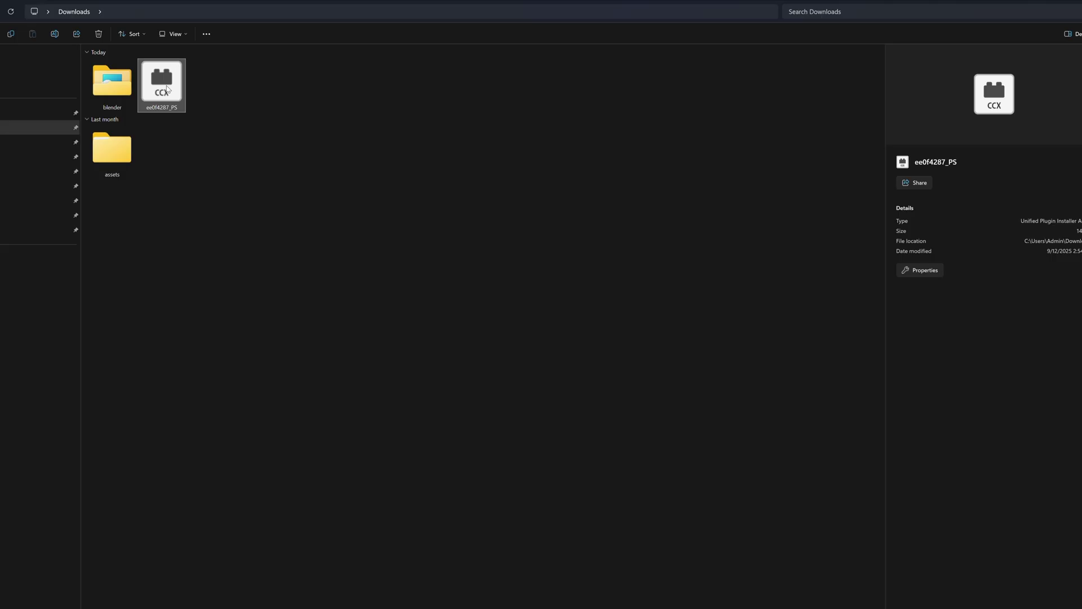
- Install the downloaded Nano Banana Gemini 2.5 .ccx plugin, accept its permissions, and launch Photoshop
double_click(163, 84)
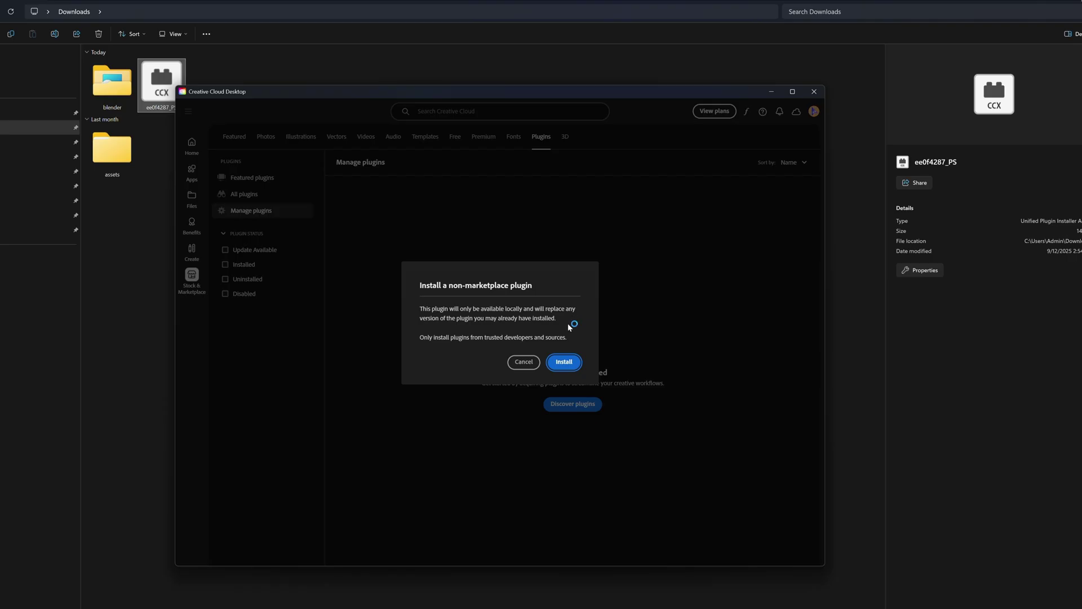
left_click(564, 363)
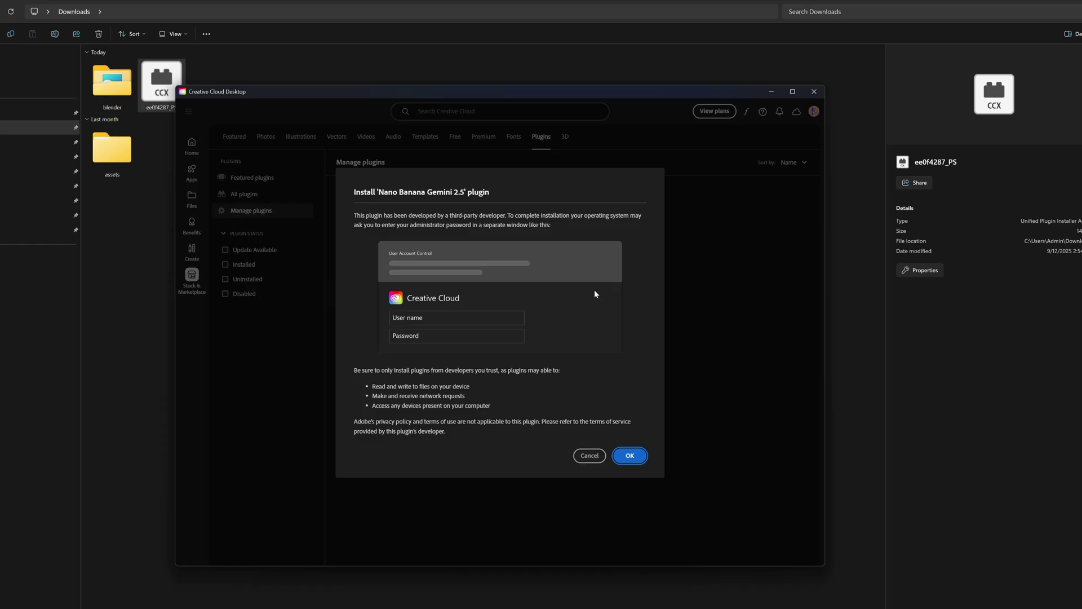
left_click(630, 456)
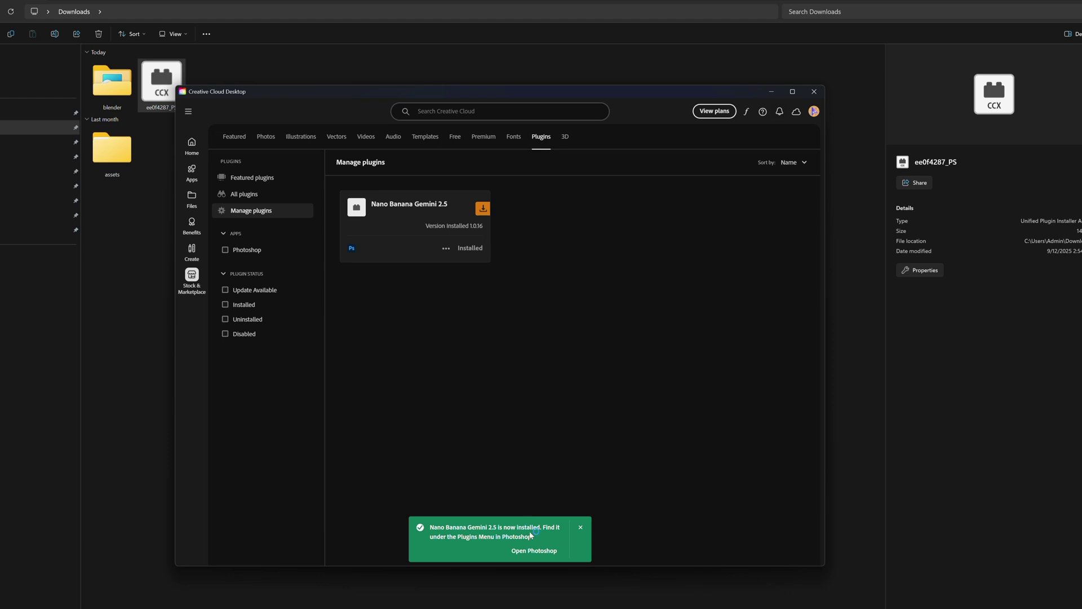
left_click(553, 552)
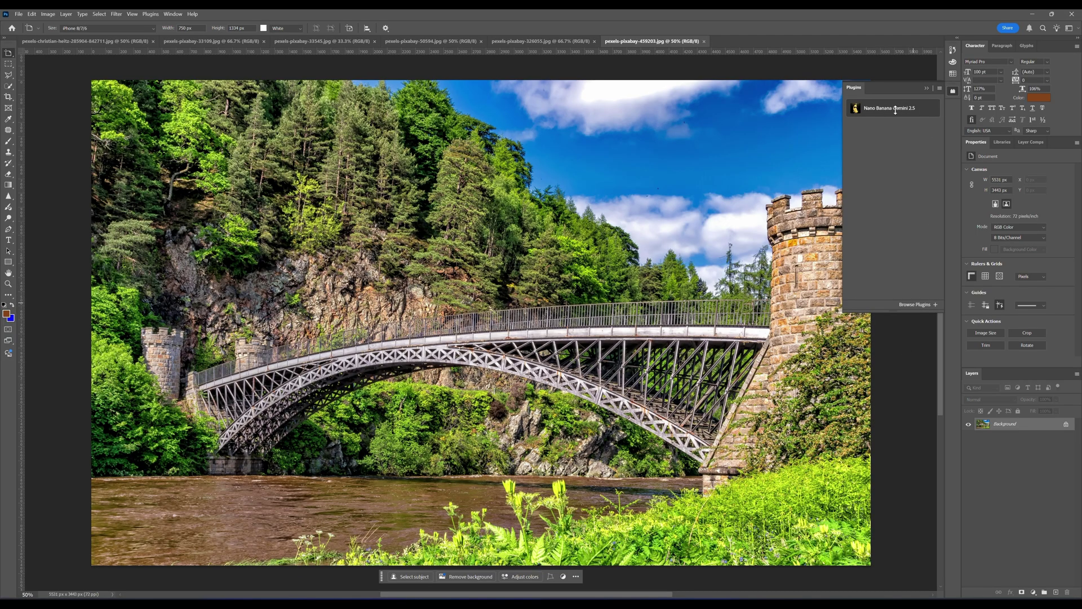
- Launch Nano Banana Gemini 2.5 from Plugins and choose Open Astria to get an API key
left_click(895, 109)
left_click(952, 91)
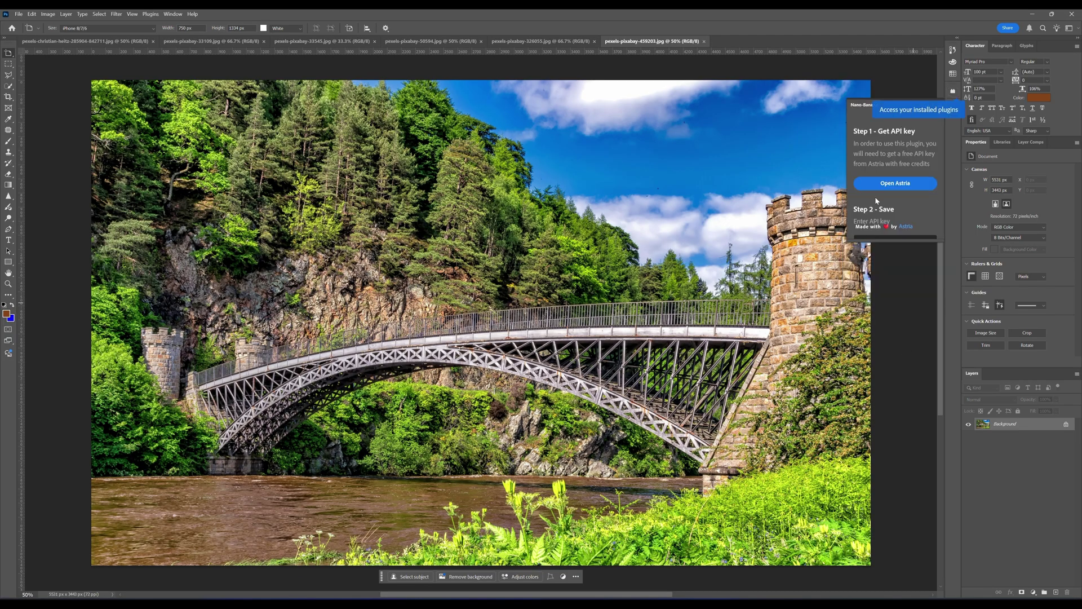
left_click(920, 188)
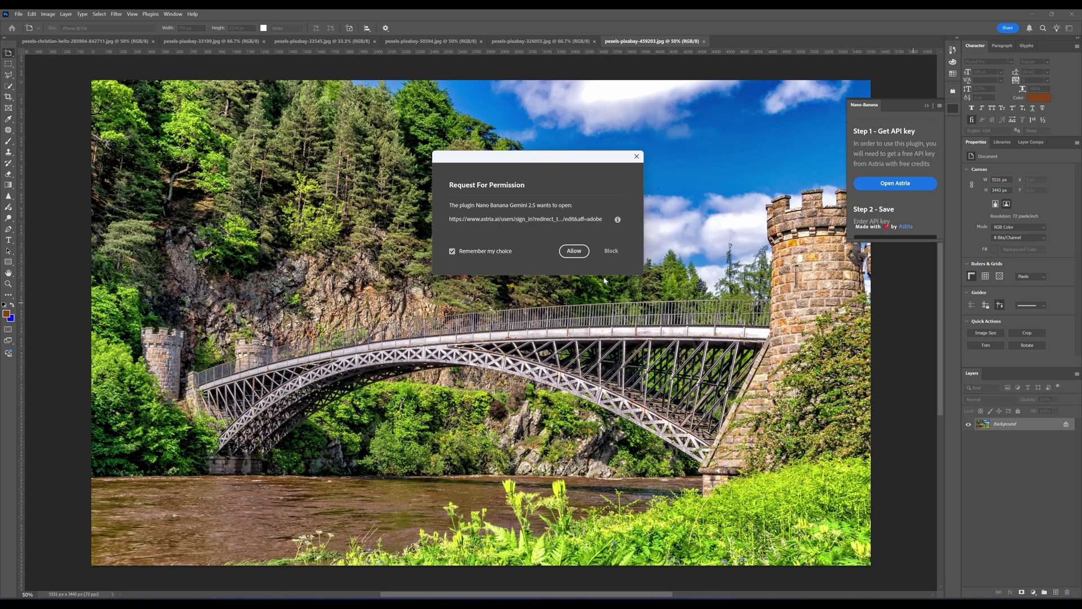
- Allow opening Astria, sign in with Google, and generate an API key on the API tab
left_click(574, 251)
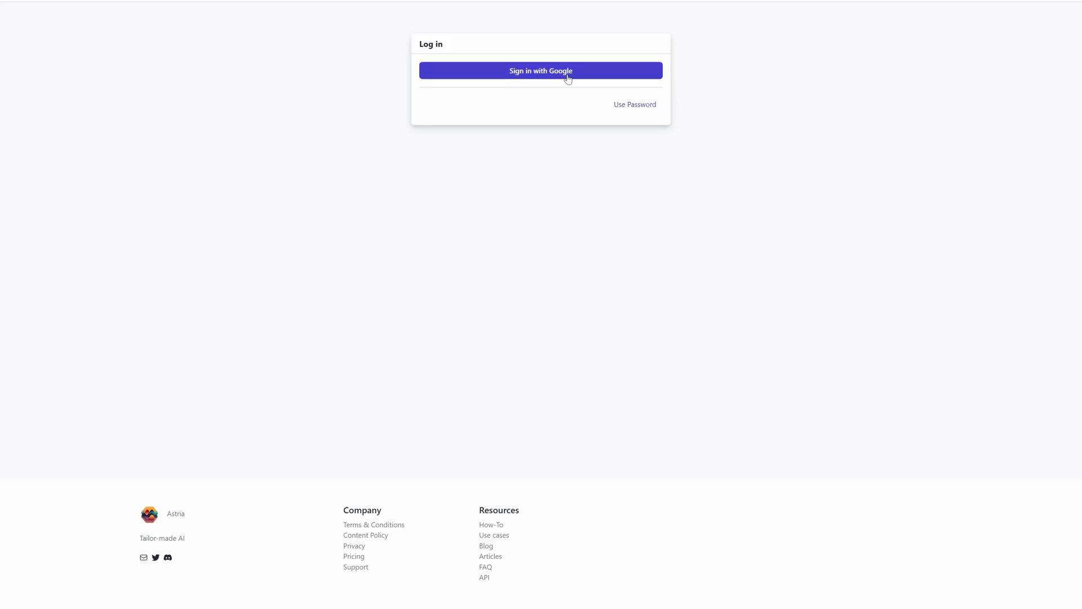
left_click(568, 79)
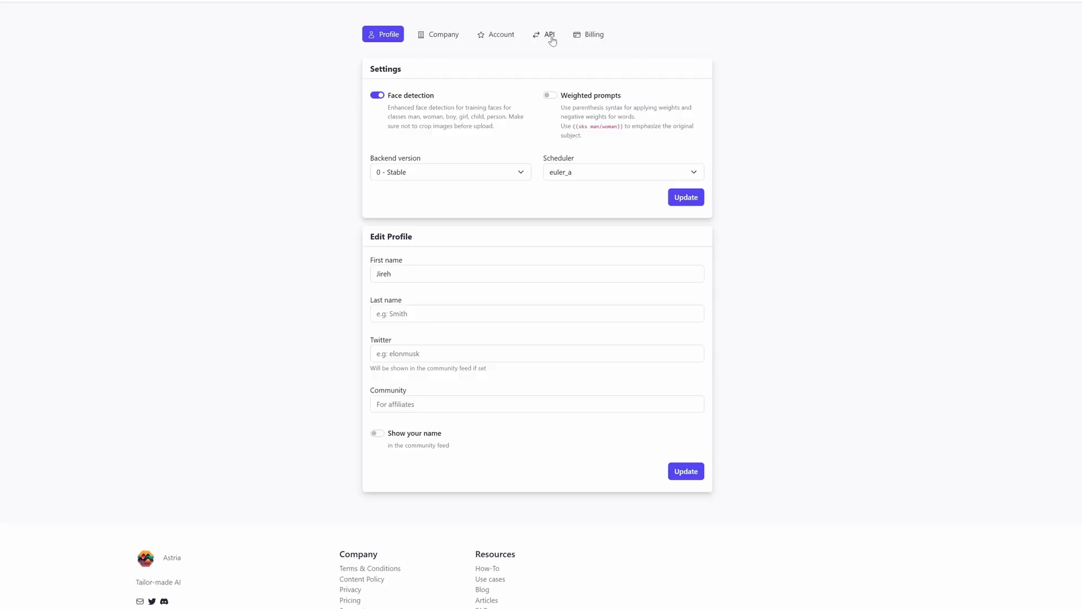
left_click(550, 36)
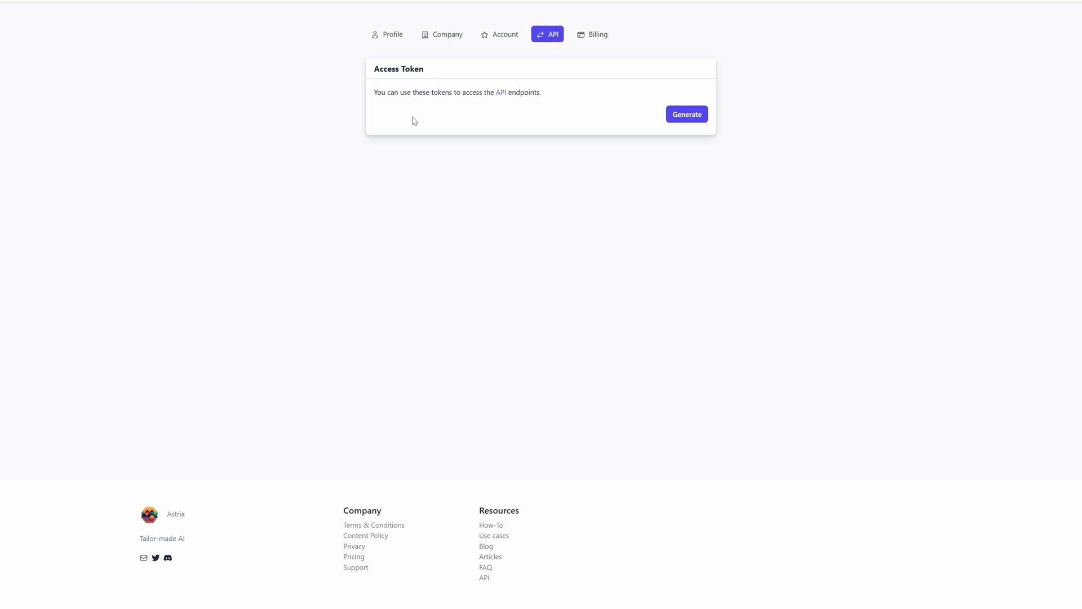
left_click(687, 114)
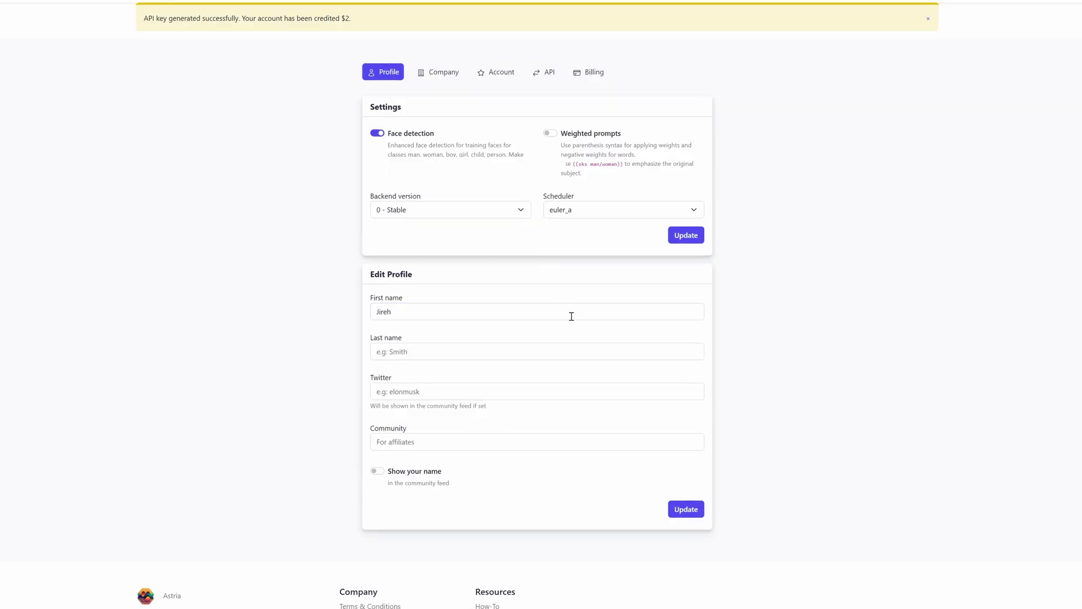
left_click(545, 73)
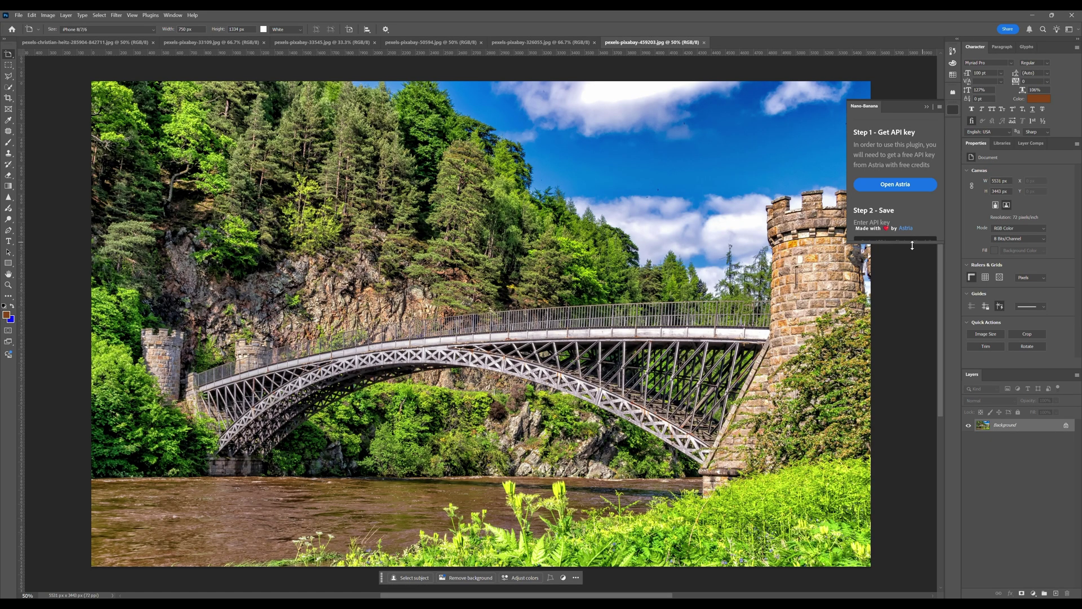
- Make the Nano-Banana panel taller and wider so the prompt, Model and Submit fields show
left_click_drag(912, 246, 912, 331)
left_click_drag(847, 201, 744, 200)
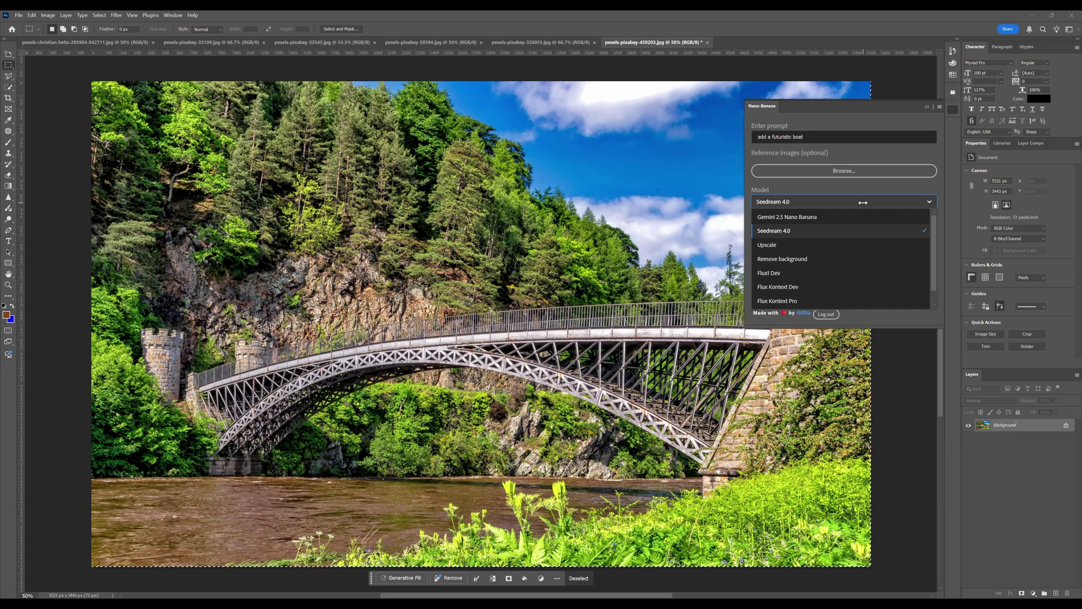
- Marquee the river, generate a futuristic boat with Seedream 4.0, then deselect and zoom in
left_click(848, 202)
left_click_drag(155, 410, 157, 410)
left_click_drag(468, 520, 466, 525)
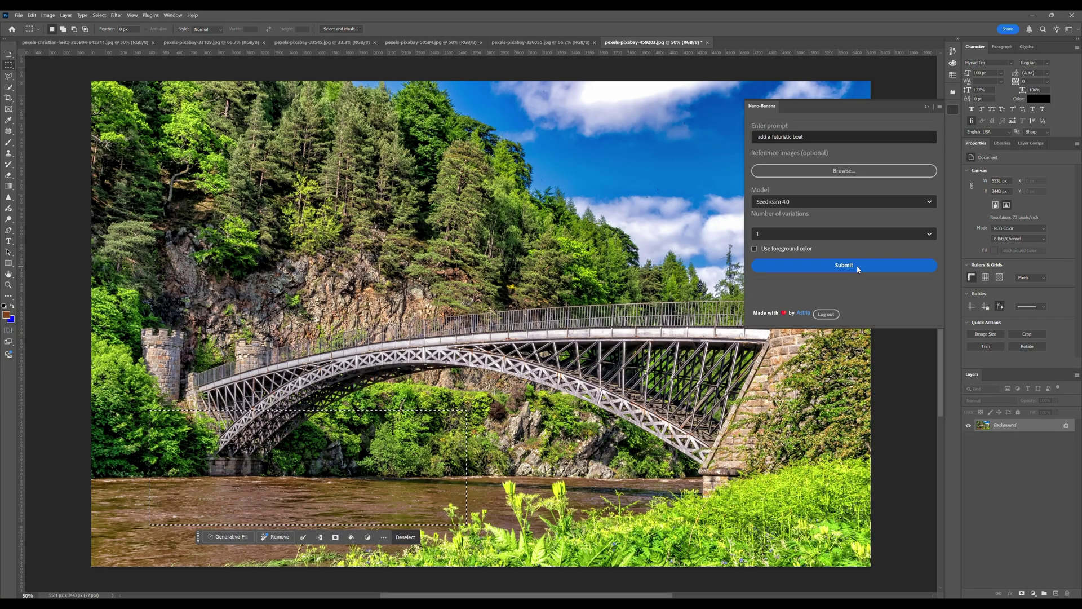
left_click(858, 269)
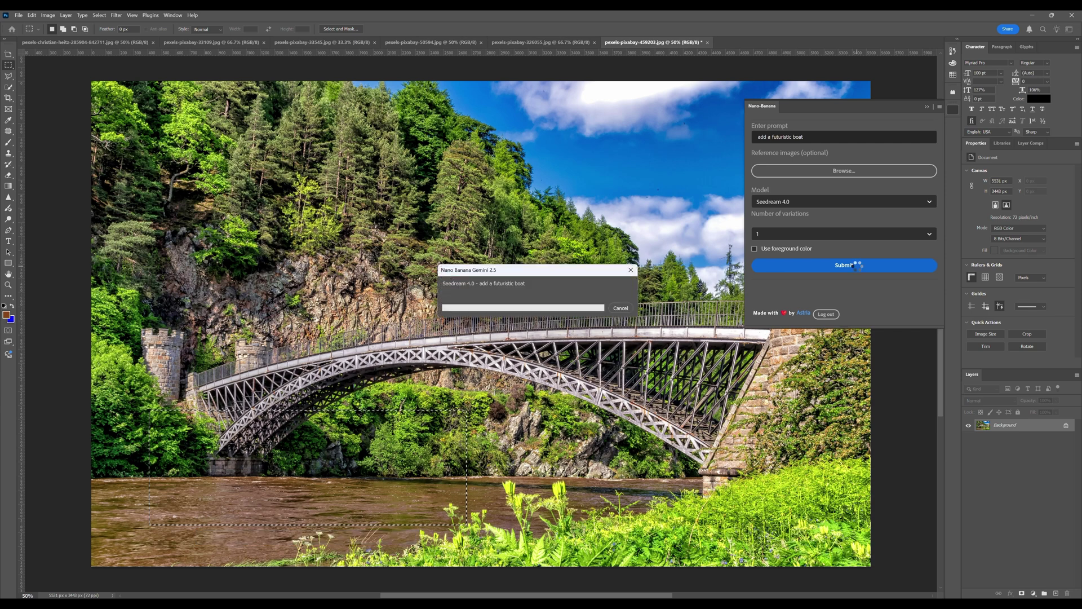
left_click(297, 493)
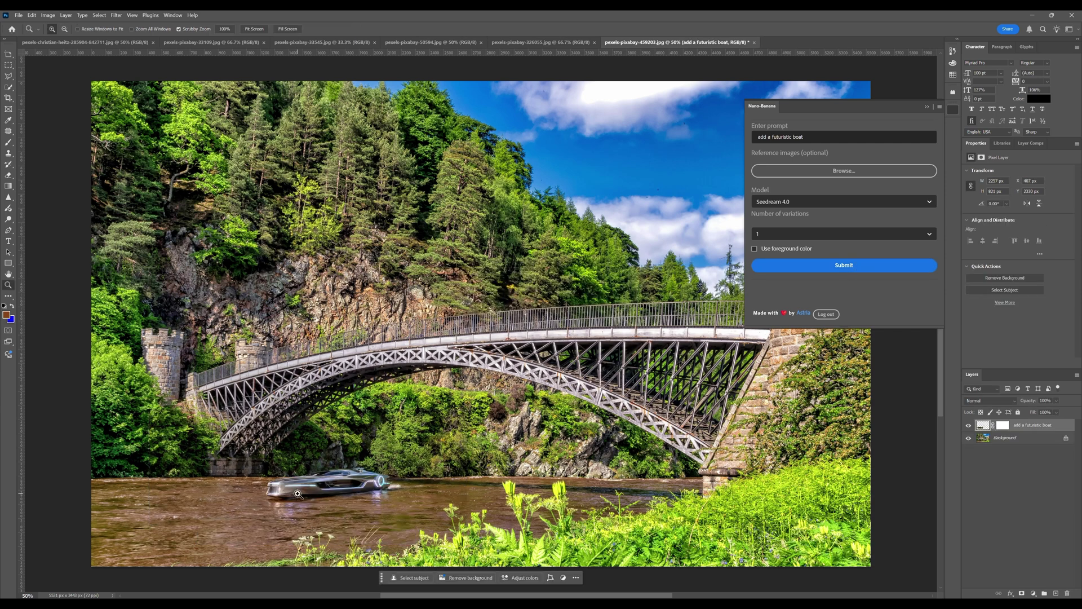
left_click_drag(298, 493, 430, 478)
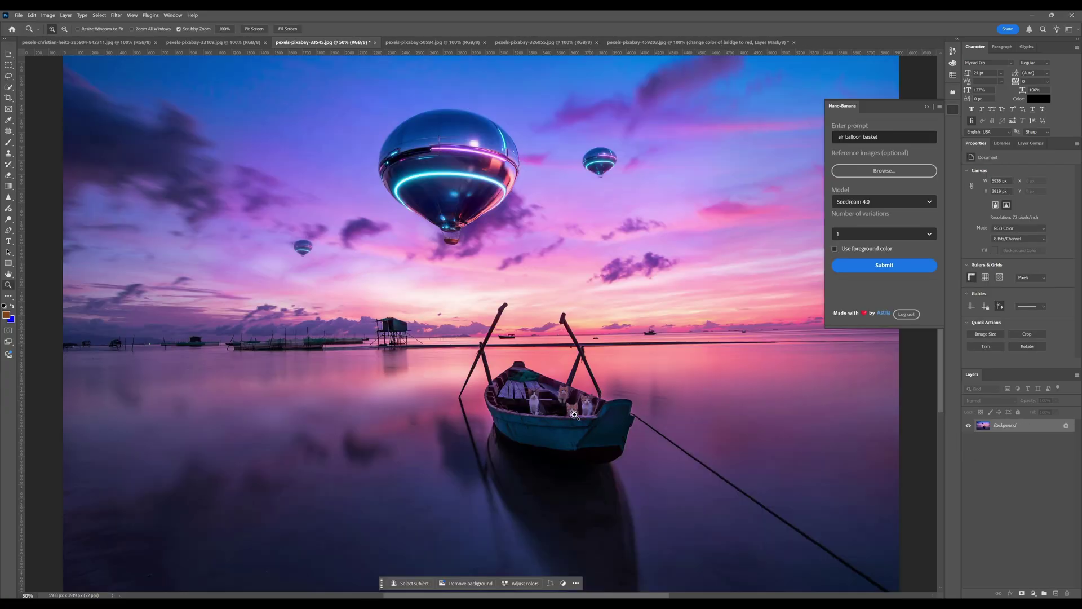
- Zoom in on the kittens in the boat, then marquee an open-sea rectangle on the beach photo
left_click_drag(568, 413, 595, 432)
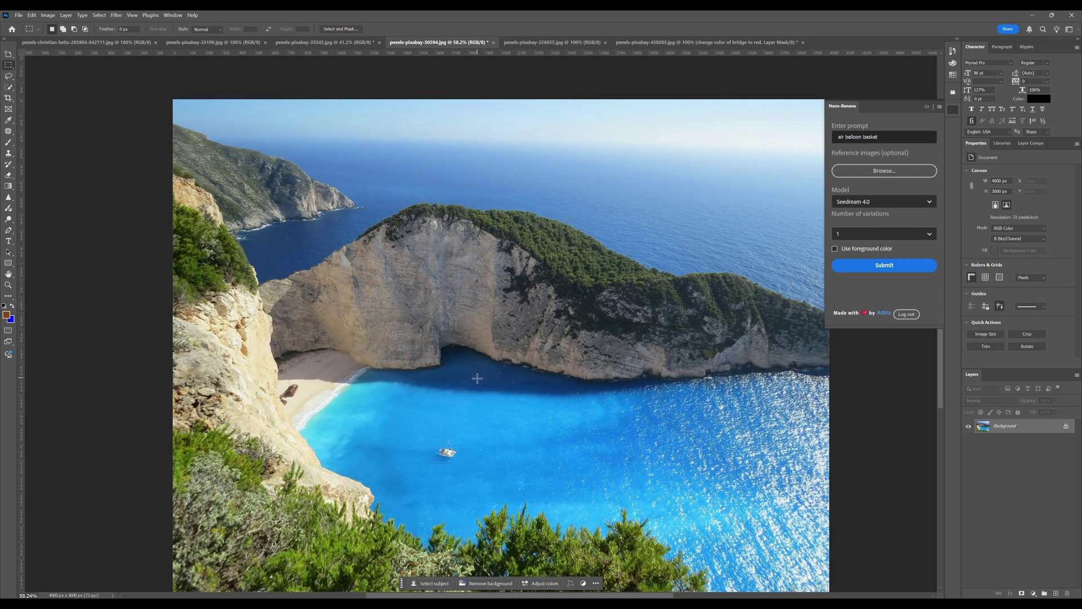
left_click_drag(477, 379, 750, 538)
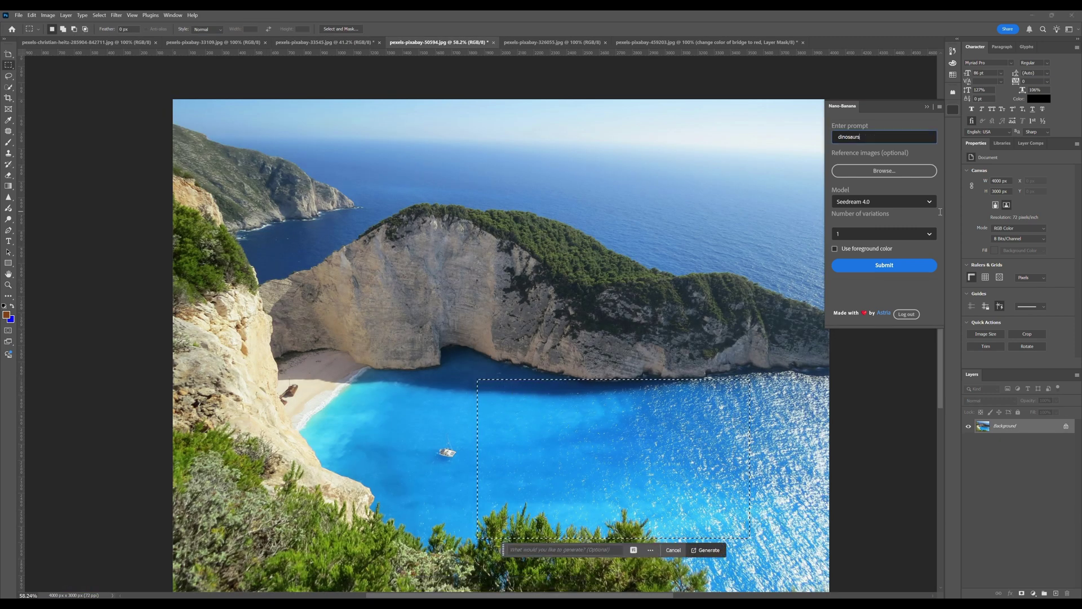
- Generate the T. rex and triceratops from the 'dinosaurs' prompt, then zoom to inspect them in the cove
key("Return")
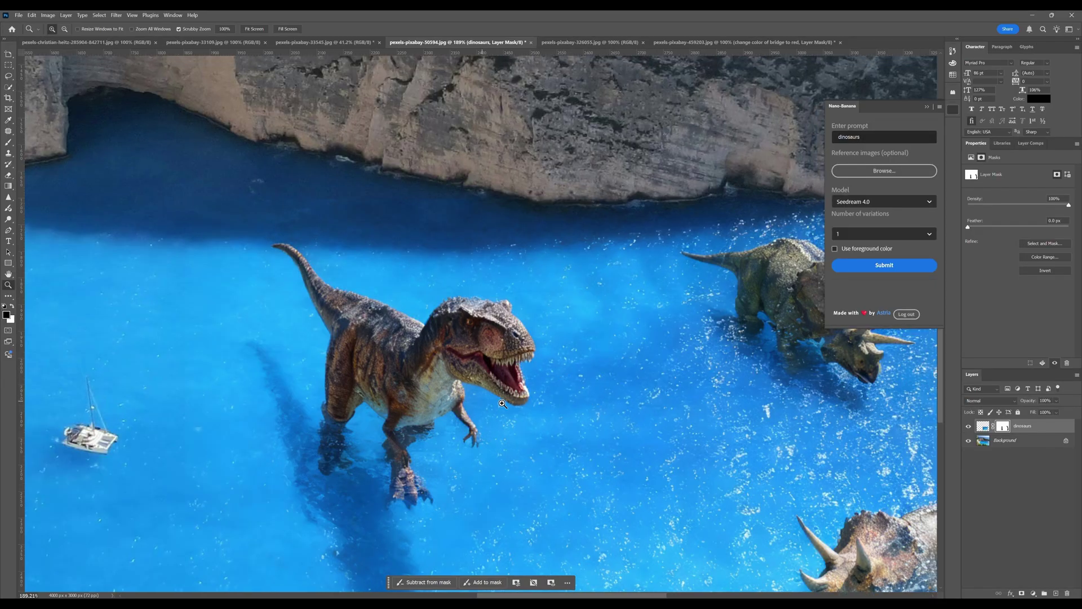
left_click_drag(595, 392, 570, 394)
left_click_drag(732, 476, 757, 476)
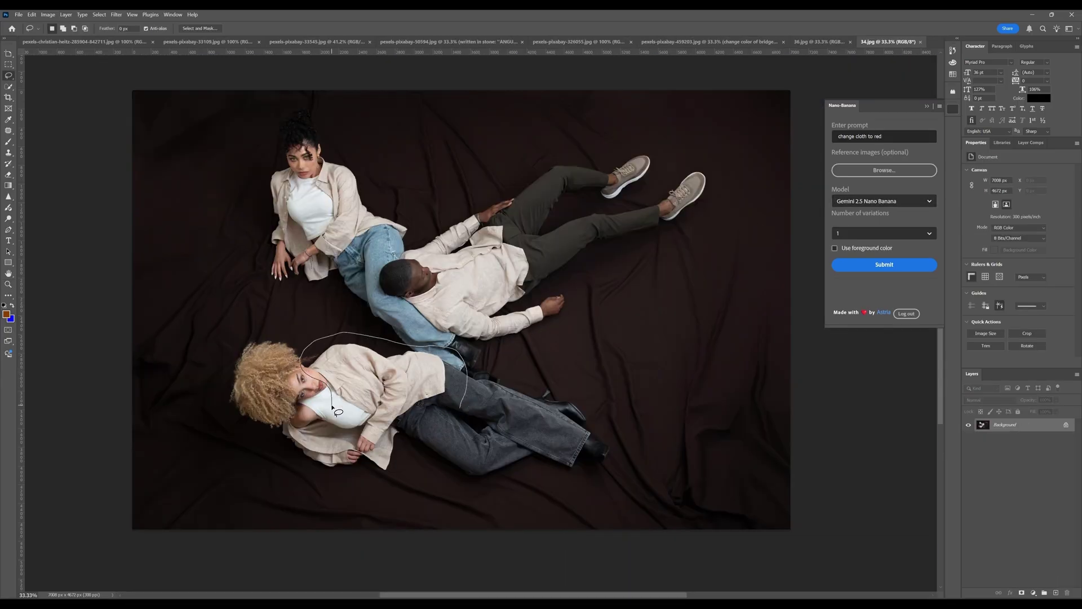
- Lasso the lower woman and generate a red jacket using the Seedream 4.0 model
left_click_drag(426, 461, 445, 445)
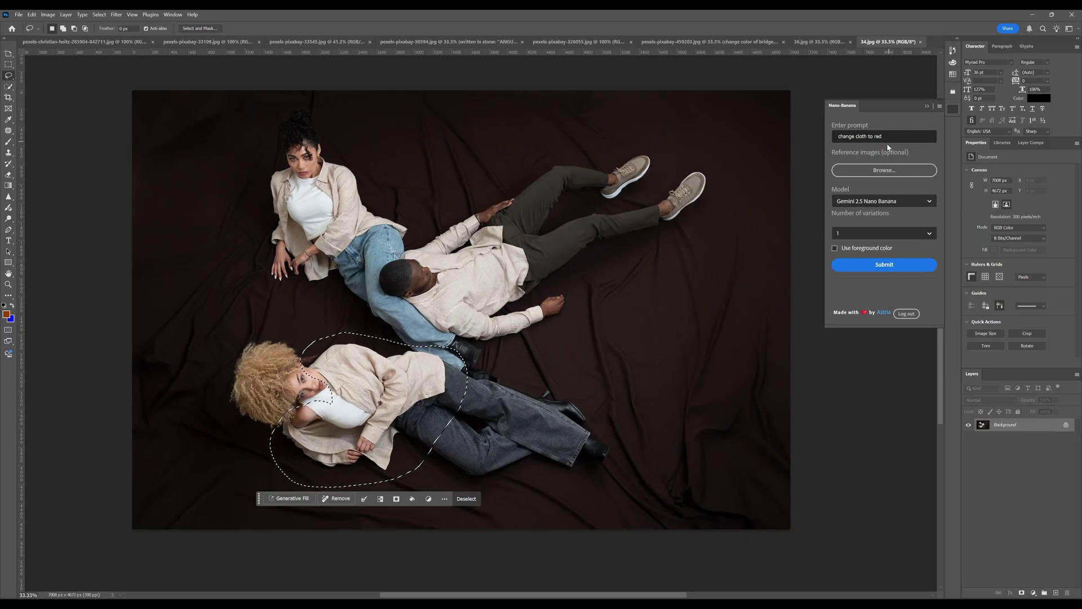
left_click(888, 201)
left_click(881, 229)
left_click(898, 266)
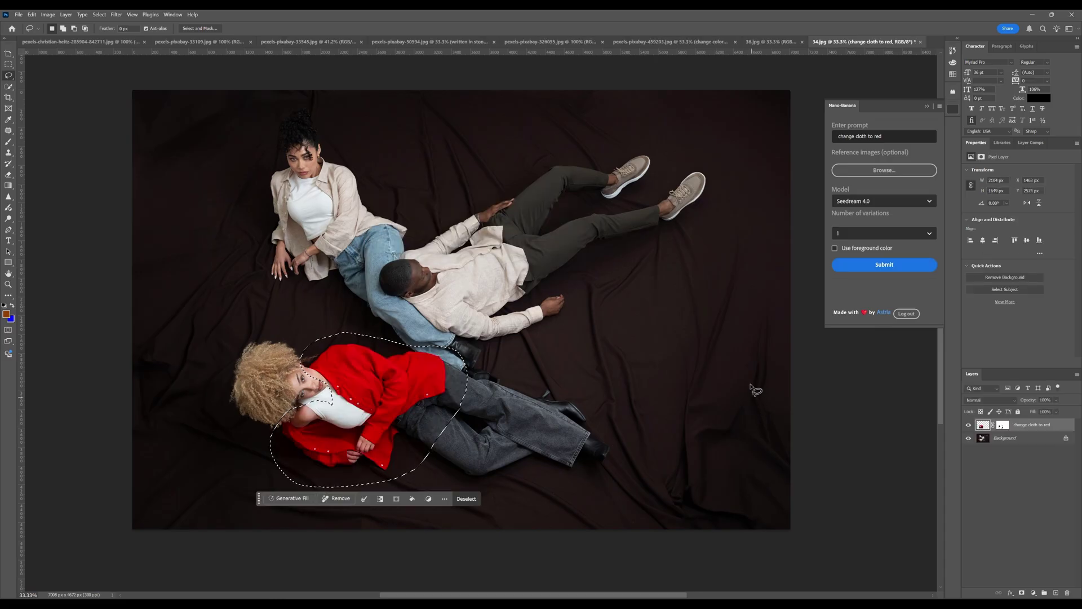
- Deselect, toggle the red jacket layer off and on to compare, then target its mask
left_click(512, 418)
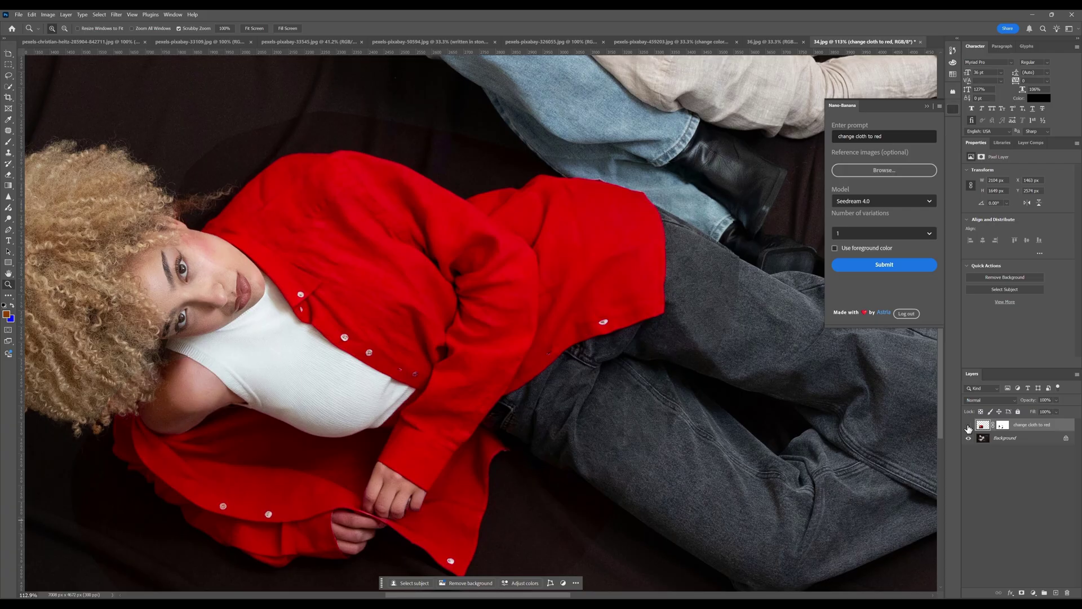
left_click(968, 428)
left_click(968, 428)
left_click(993, 426)
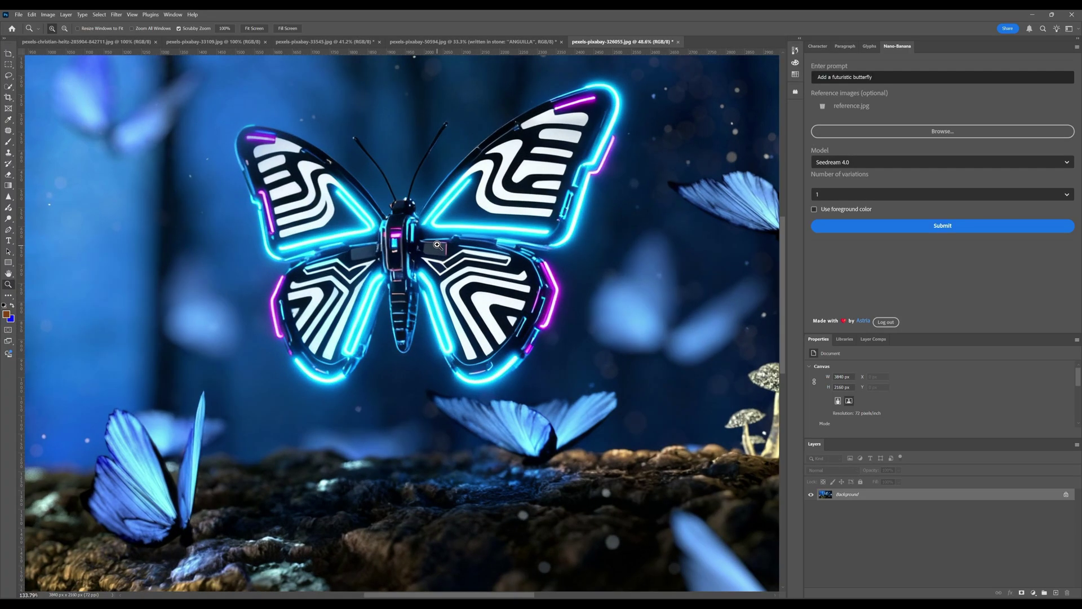
left_click(427, 231, "alt")
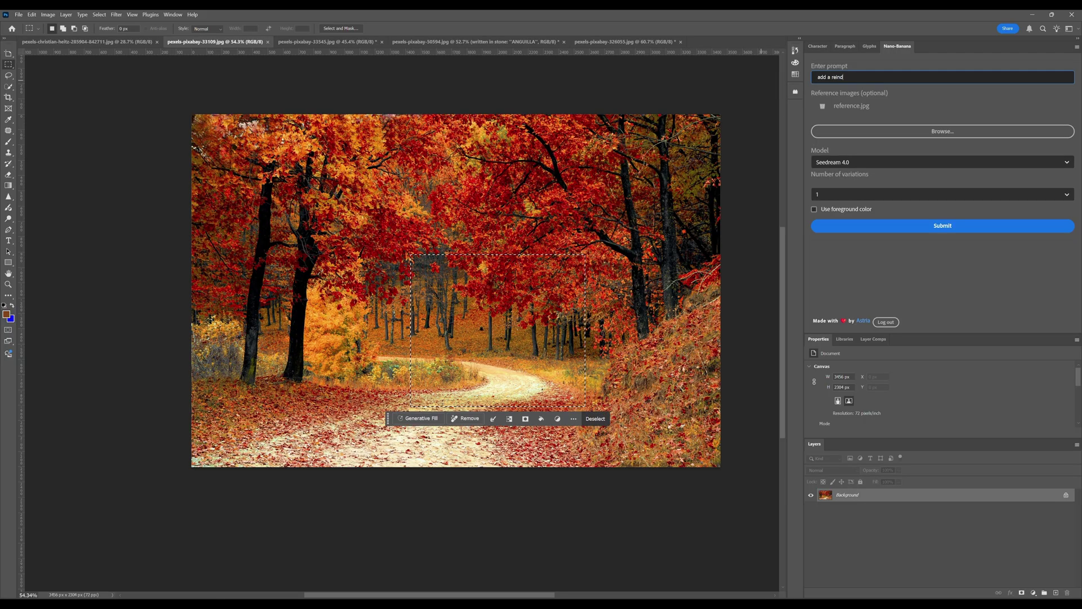
- Generate 'add a reindeer', mask out everything except the deer, then marquee an area left of it
key("Return")
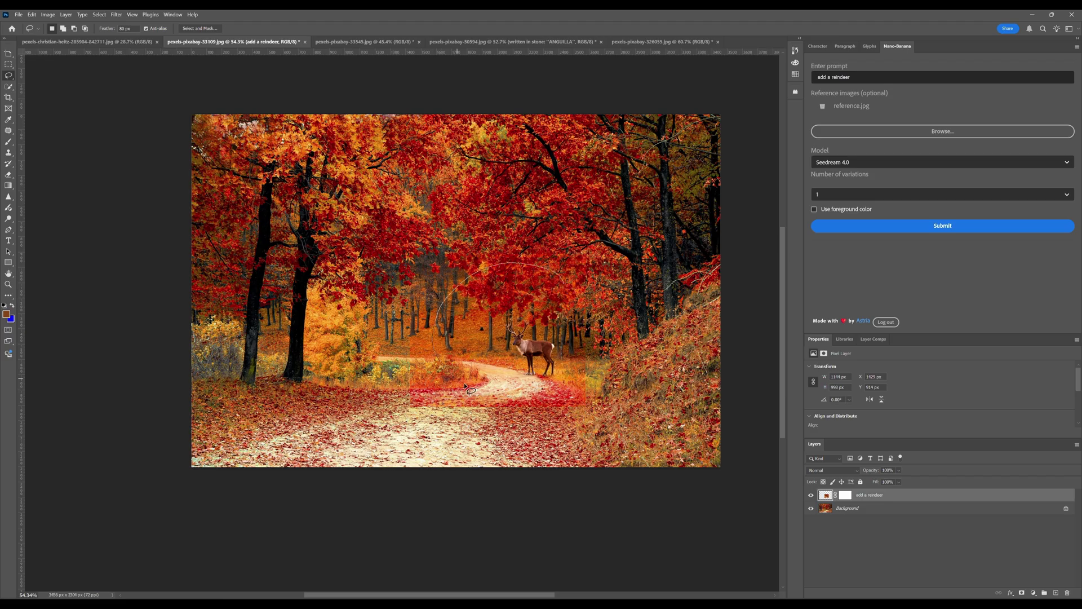
left_click_drag(586, 344, 570, 303)
key("i")
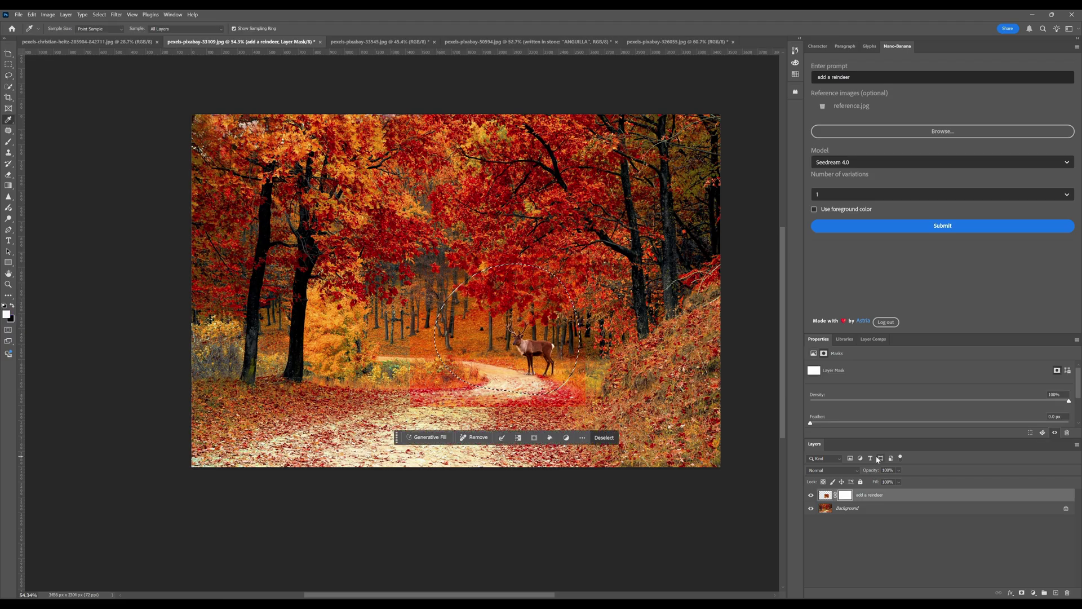
key("ctrl+shift+i")
key("Delete")
key("z")
key("ctrl+d")
left_click_drag(558, 358, 578, 379)
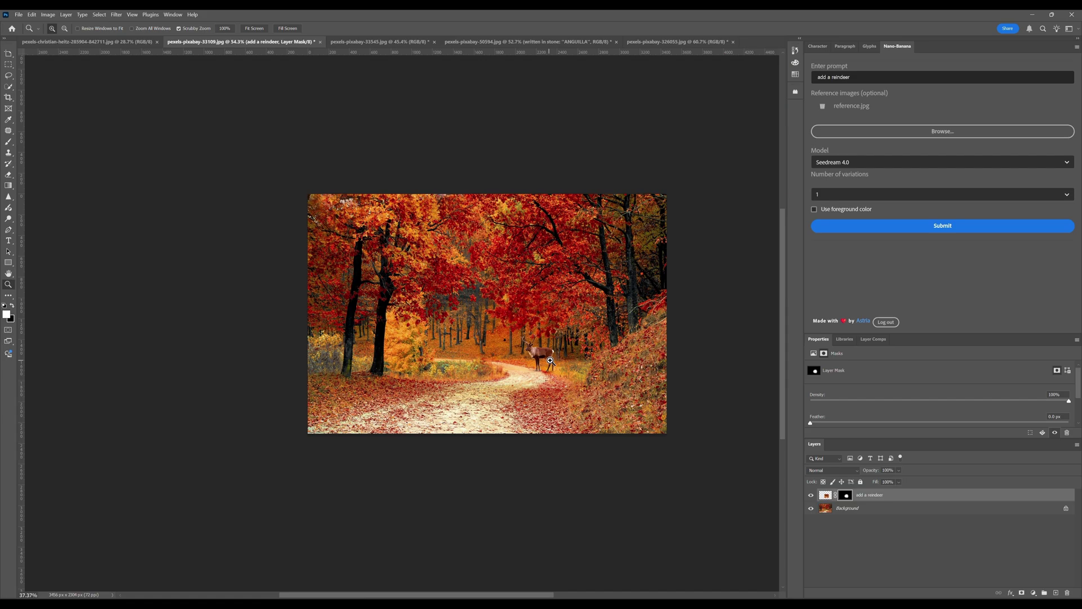
left_click_drag(356, 293, 415, 352)
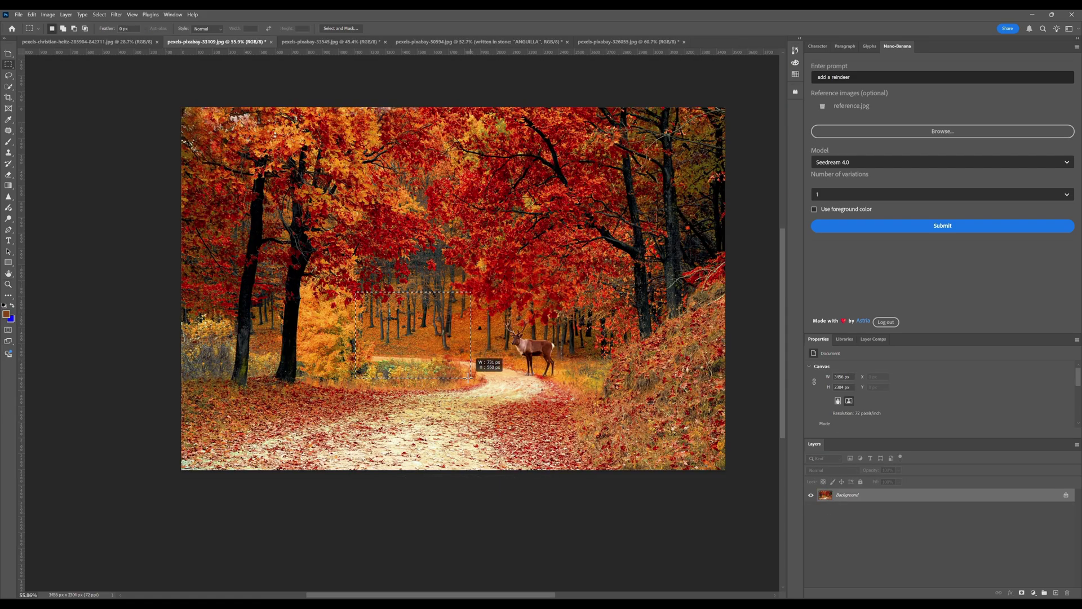
- Run Firefly Generative Fill with 'add reindeer' on the area left of the existing reindeer
left_click(333, 389)
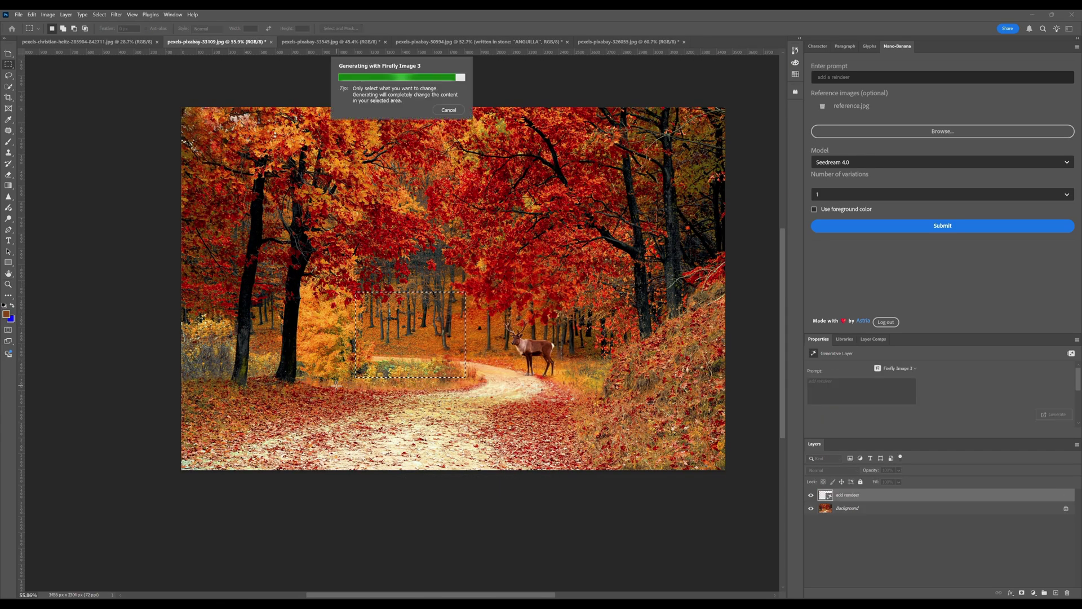